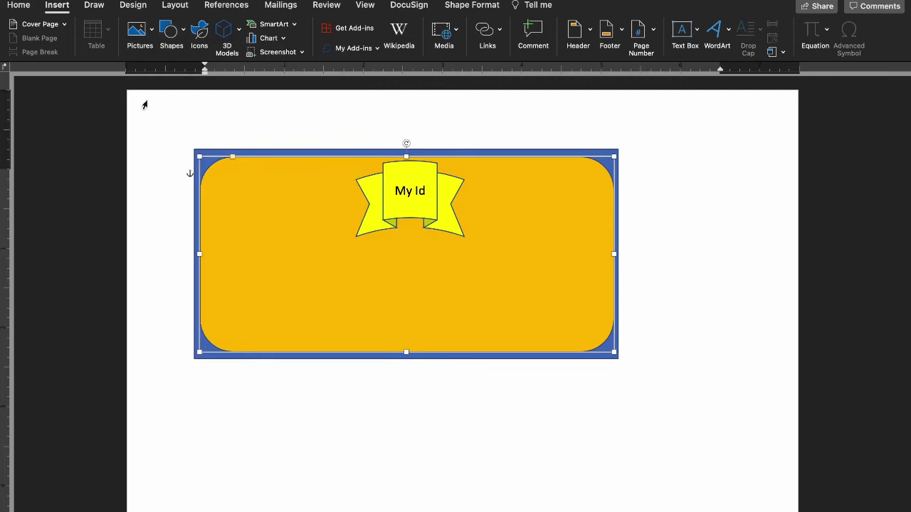
{"action": "left_click", "coordinate": [150, 34]}
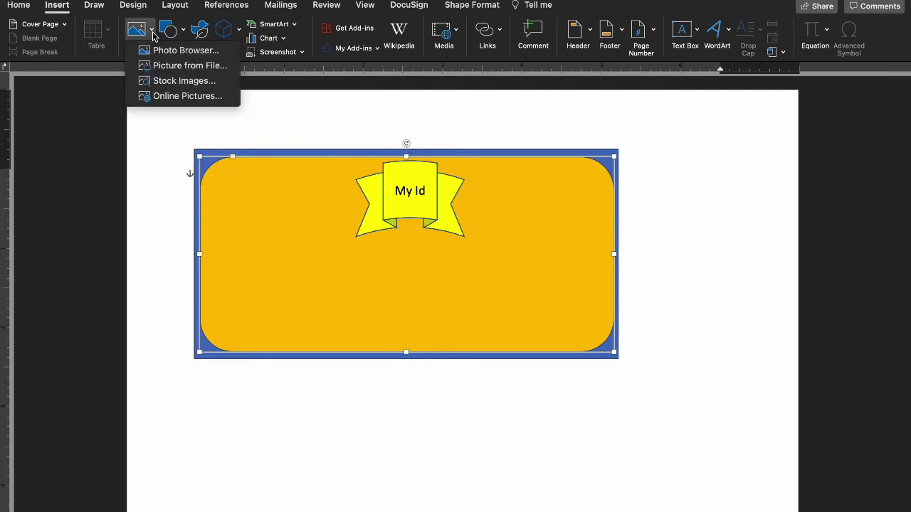
{"action": "left_click", "coordinate": [163, 65]}
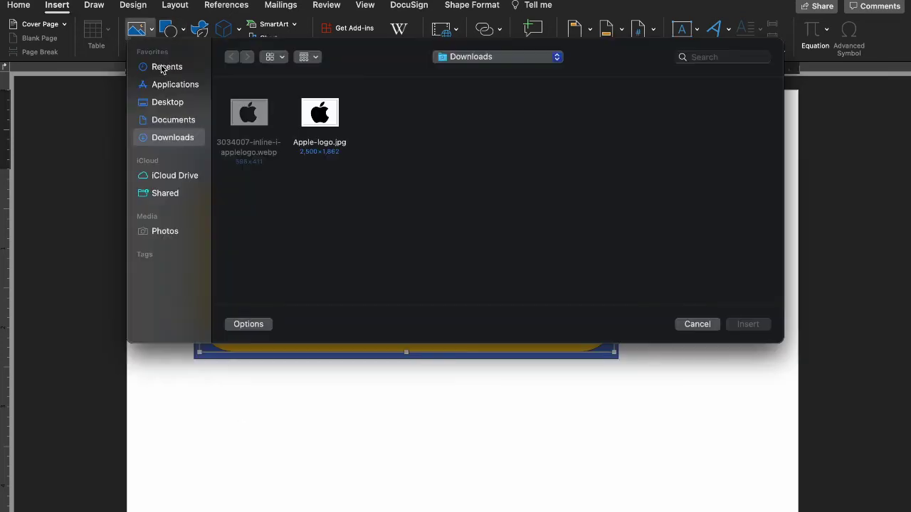
{"action": "left_click", "coordinate": [317, 115]}
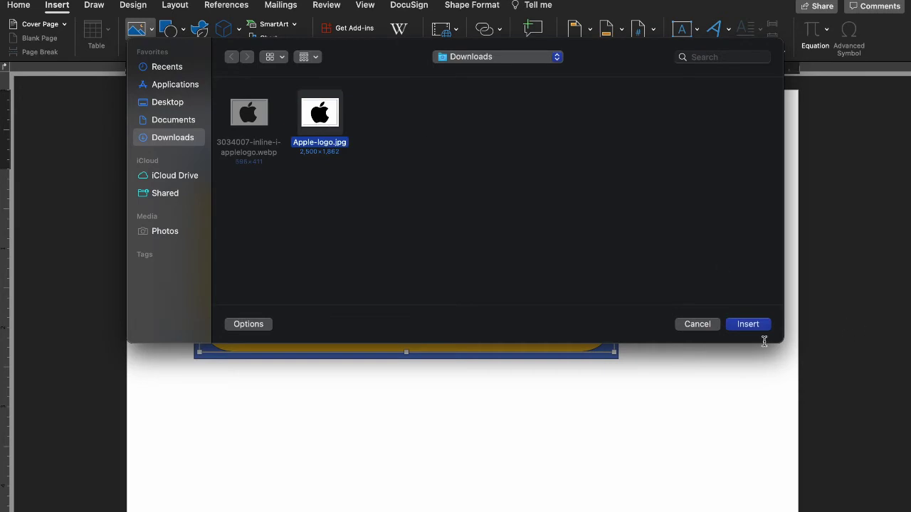
{"action": "left_click", "coordinate": [748, 325]}
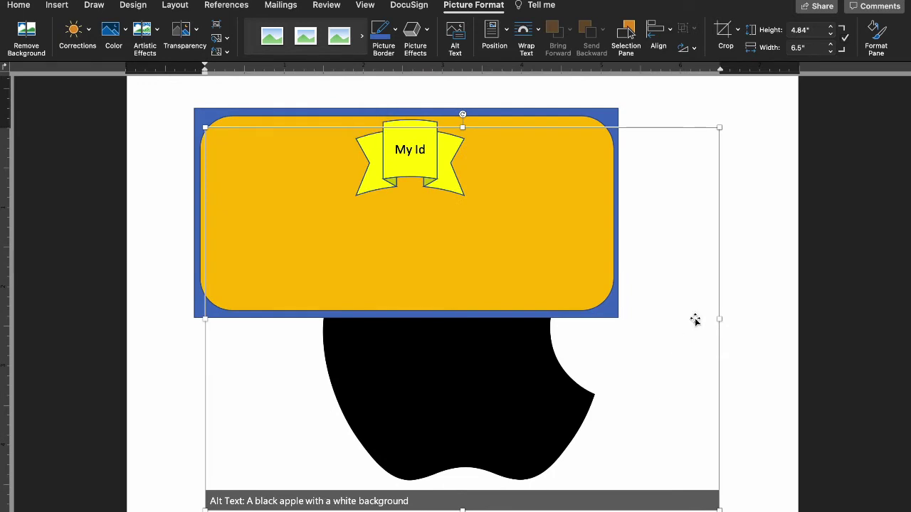
{"action": "left_click_drag", "start_coordinate": [719, 126], "coordinate": [641, 218]}
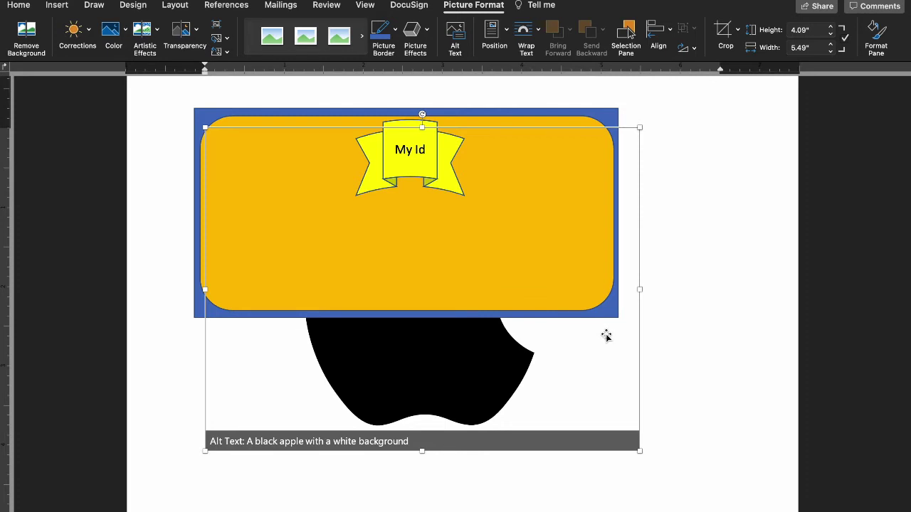
{"action": "key", "text": "Delete"}
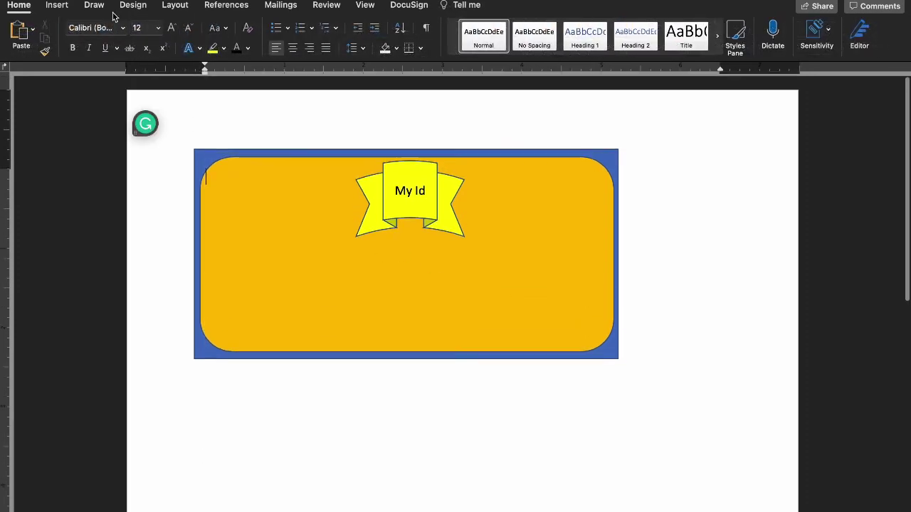
- Draw a rounded rectangle about 1.36" high and 1.34" wide on the left side of the orange card
{"action": "left_click", "coordinate": [57, 7]}
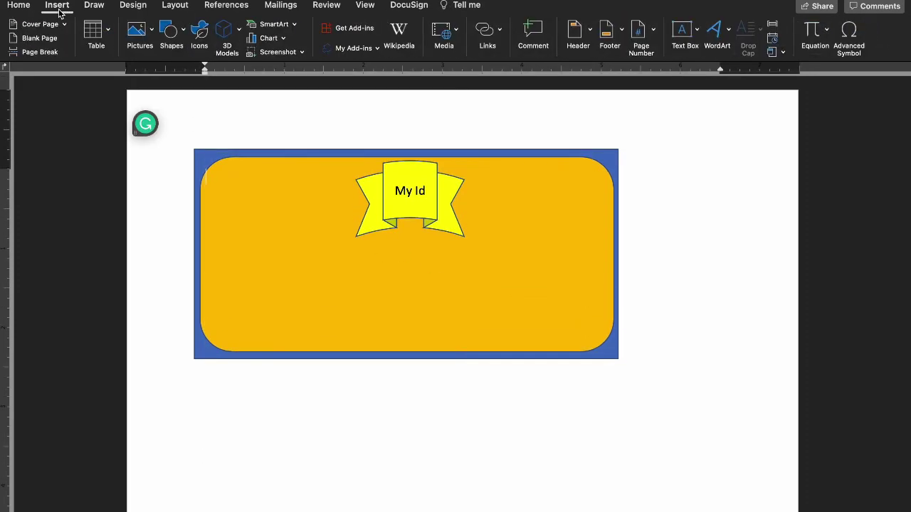
{"action": "left_click", "coordinate": [186, 36]}
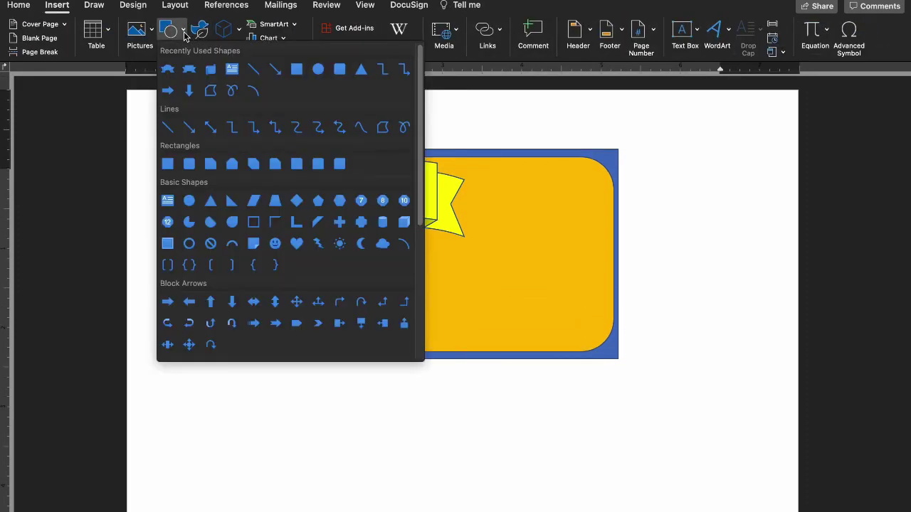
{"action": "left_click", "coordinate": [341, 69]}
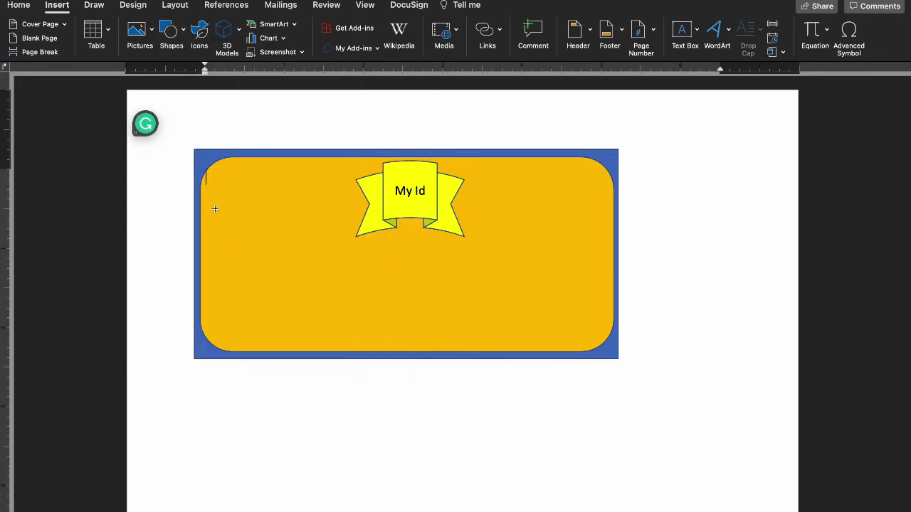
{"action": "left_click_drag", "start_coordinate": [215, 209], "coordinate": [320, 317]}
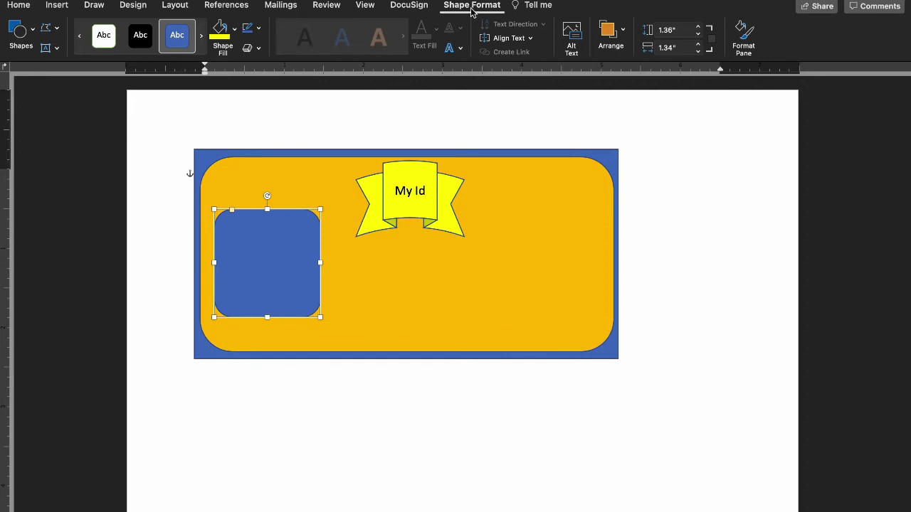
- Fill the blue rounded rectangle with the picture Apple-logo.jpg and resize the shape to about 1.31" high by 1.39" wide
{"action": "left_click", "coordinate": [235, 29]}
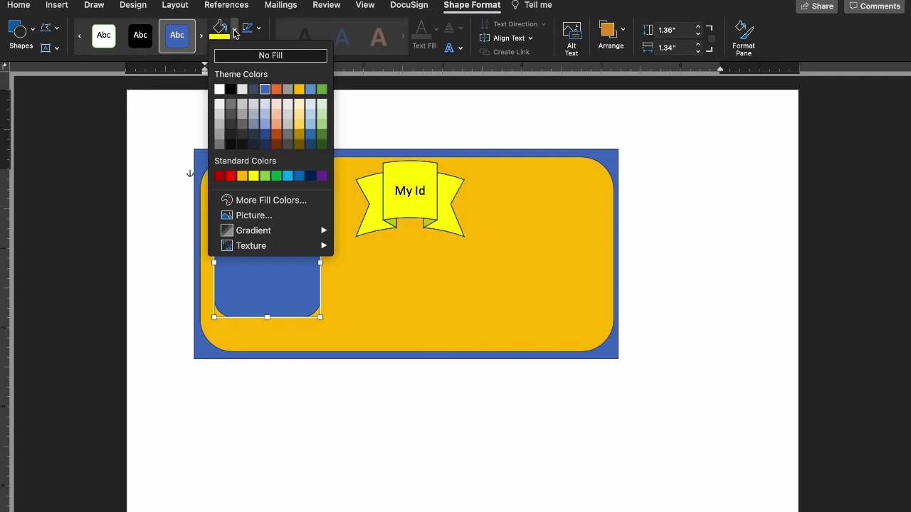
{"action": "left_click", "coordinate": [257, 216]}
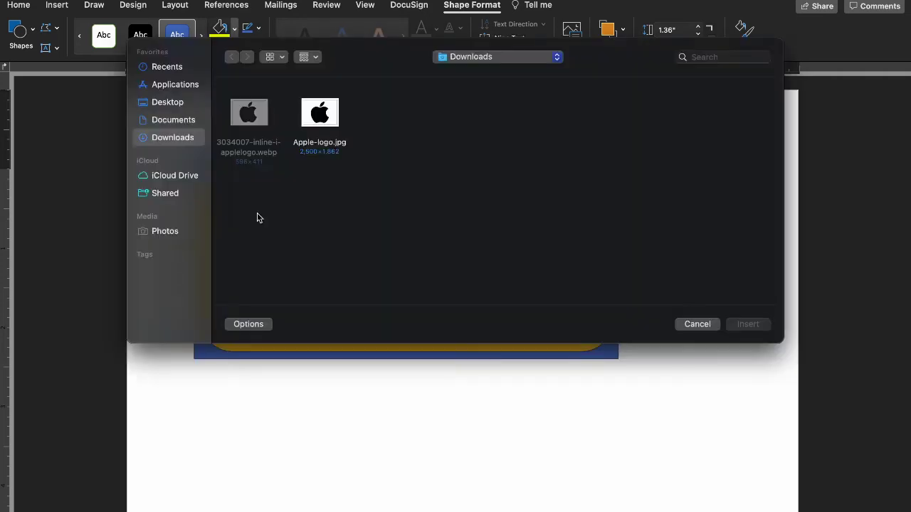
{"action": "left_click", "coordinate": [311, 115]}
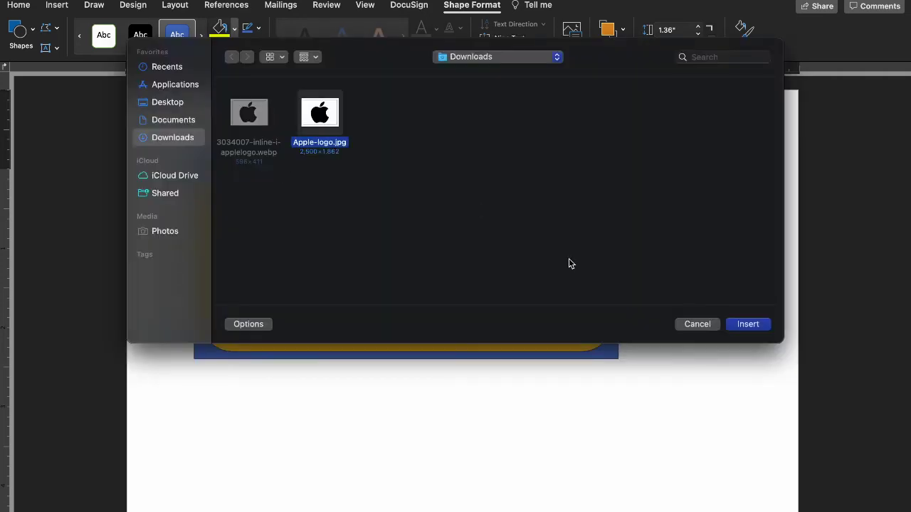
{"action": "left_click", "coordinate": [757, 330]}
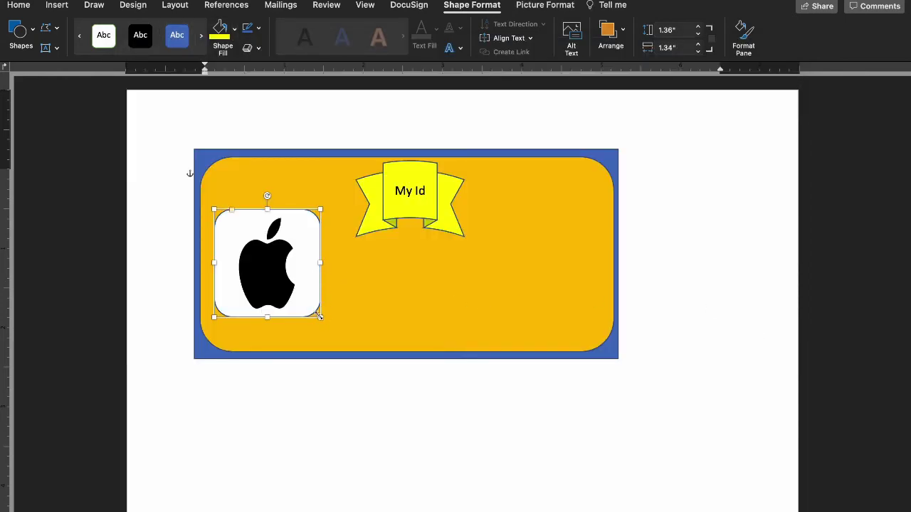
{"action": "mouse_move", "coordinate": [319, 316]}
{"action": "left_mouse_down"}
{"action": "mouse_move", "coordinate": [326, 321]}
{"action": "mouse_move", "coordinate": [324, 312]}
{"action": "left_mouse_up"}
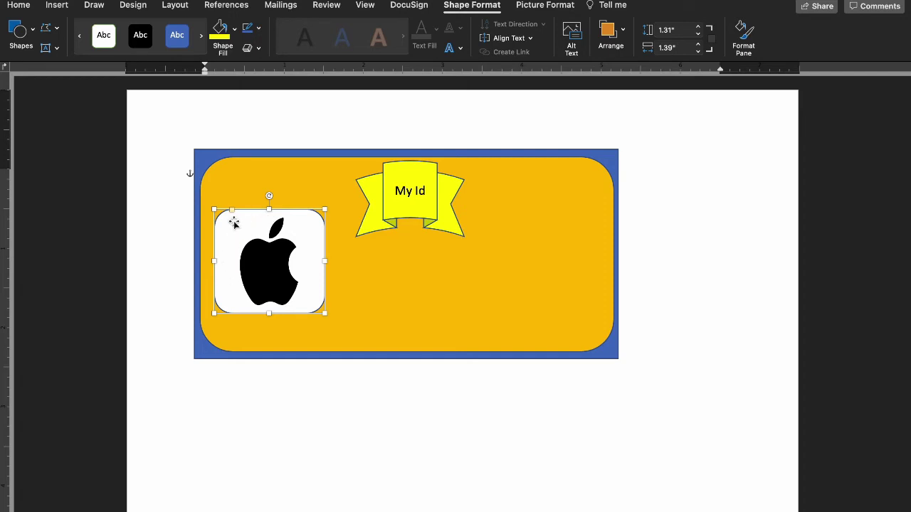
- Remove the white background from the logo picture, marking the apple's leaf as an area to keep, and keep the changes
{"action": "left_click", "coordinate": [249, 345]}
{"action": "left_click", "coordinate": [236, 248]}
{"action": "left_click", "coordinate": [413, 295]}
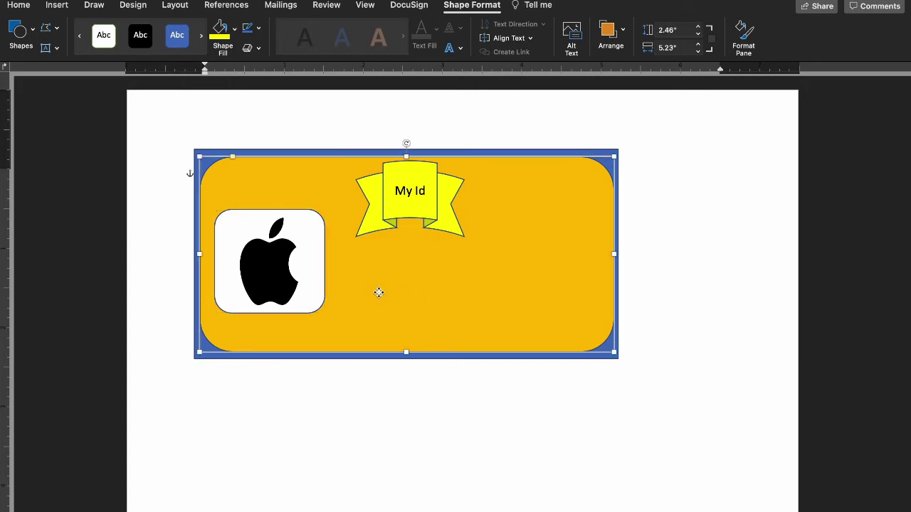
{"action": "left_click", "coordinate": [319, 284]}
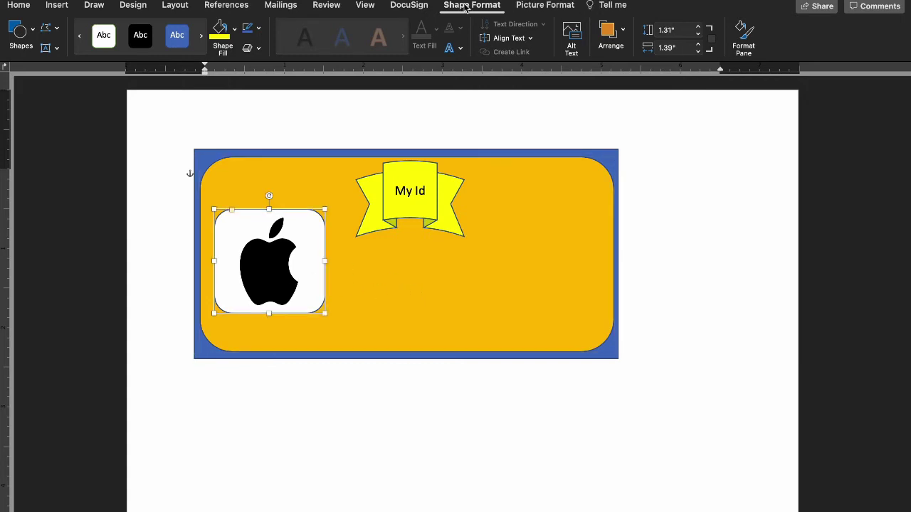
{"action": "left_click", "coordinate": [530, 5]}
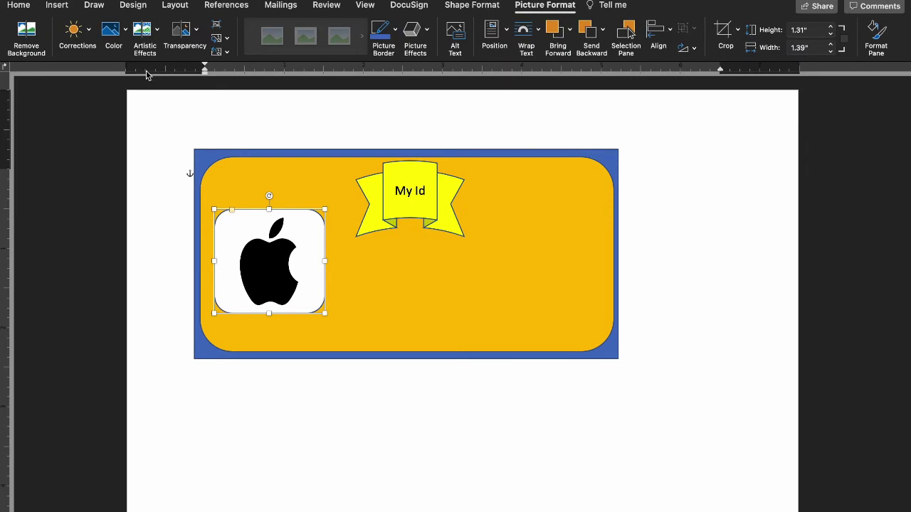
{"action": "left_click", "coordinate": [29, 39]}
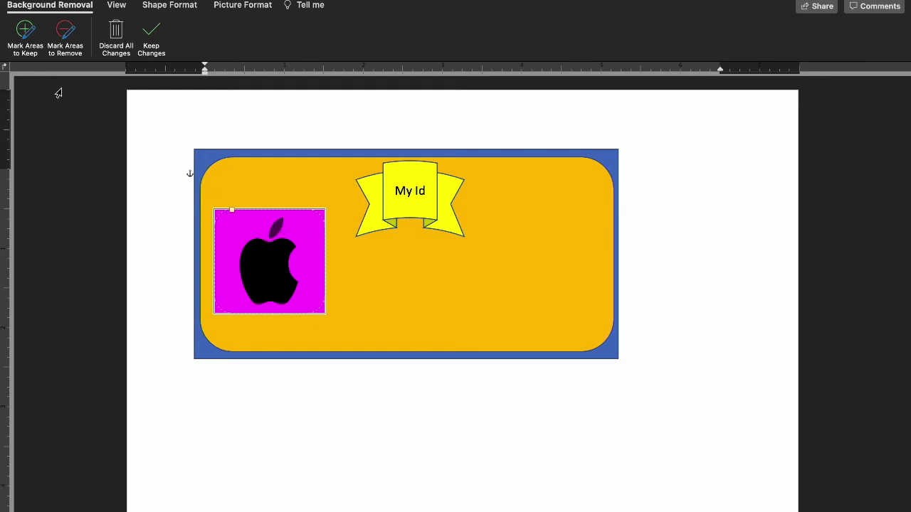
{"action": "left_click", "coordinate": [26, 32]}
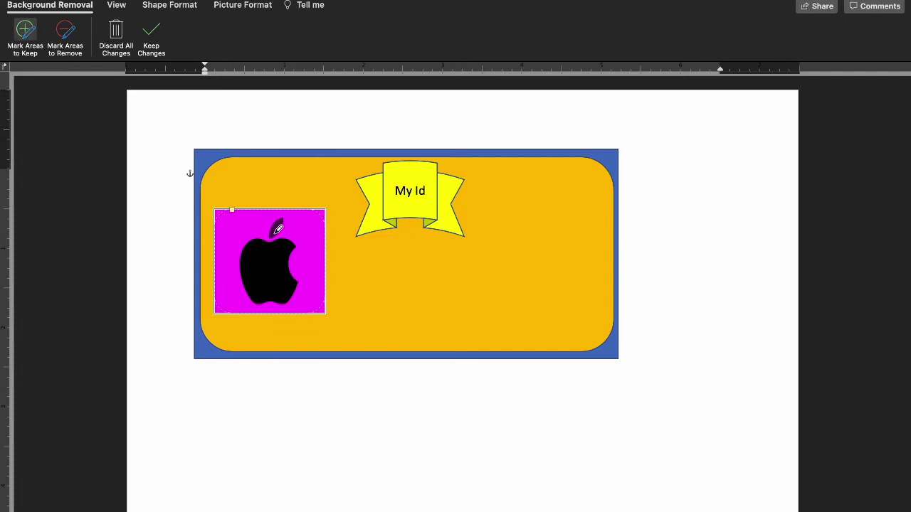
{"action": "left_click_drag", "start_coordinate": [276, 233], "coordinate": [284, 219]}
{"action": "left_click", "coordinate": [152, 32]}
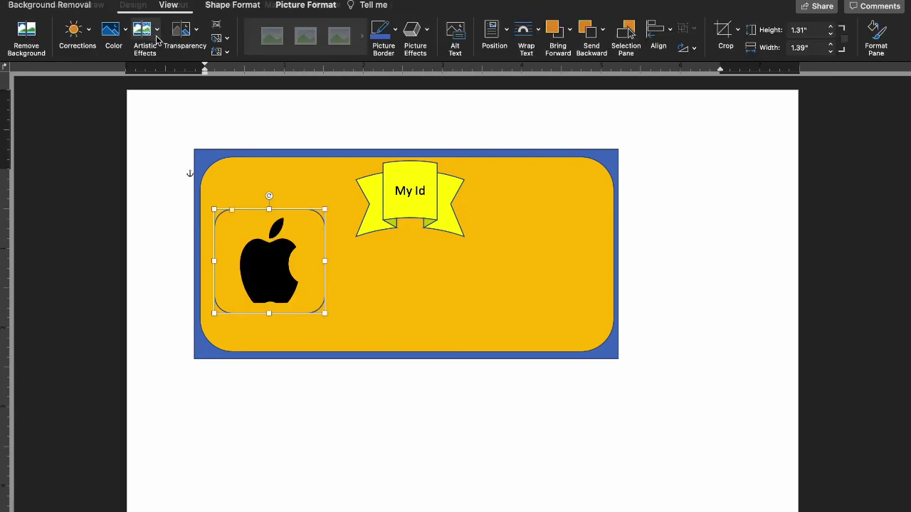
{"action": "left_click", "coordinate": [425, 318]}
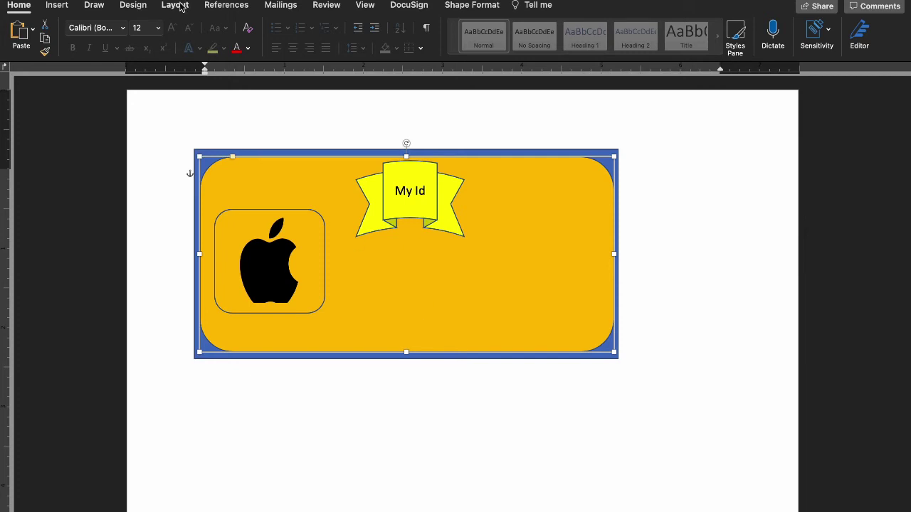
- Draw a heart shape about 0.94" high and 0.91" wide on the right side of the orange card
{"action": "left_click", "coordinate": [60, 5]}
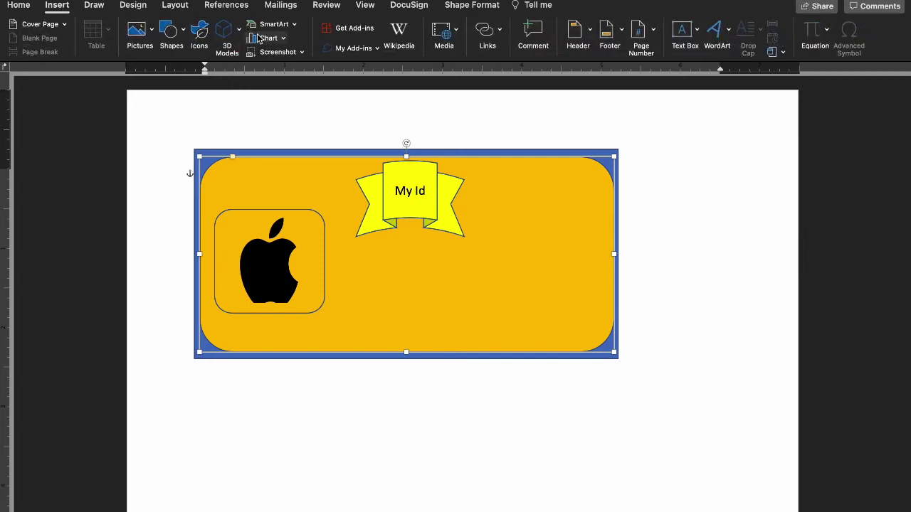
{"action": "left_click", "coordinate": [184, 33]}
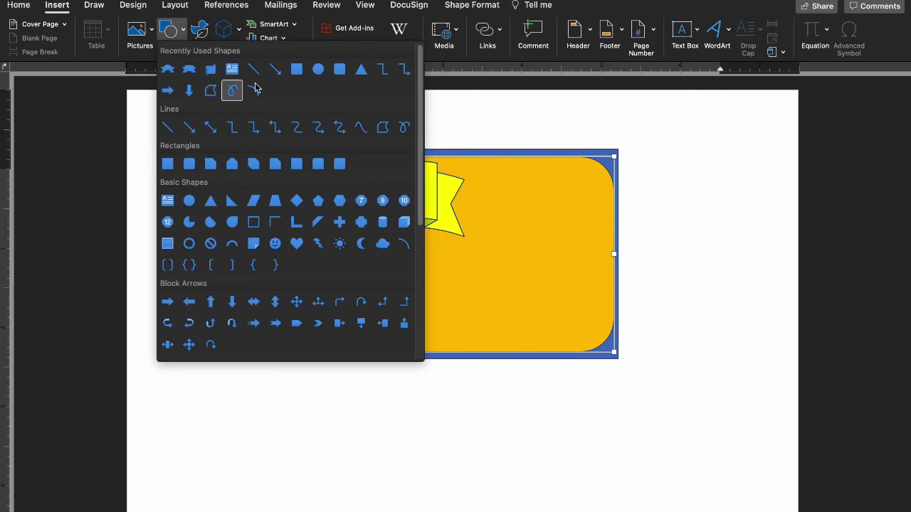
{"action": "left_click", "coordinate": [297, 245]}
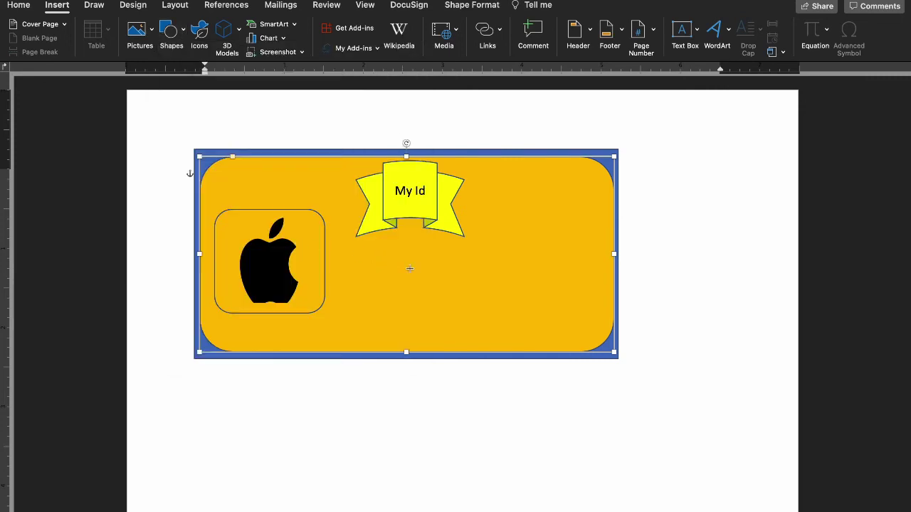
{"action": "mouse_move", "coordinate": [511, 211]}
{"action": "left_mouse_down"}
{"action": "mouse_move", "coordinate": [515, 261]}
{"action": "mouse_move", "coordinate": [582, 282]}
{"action": "left_mouse_up"}
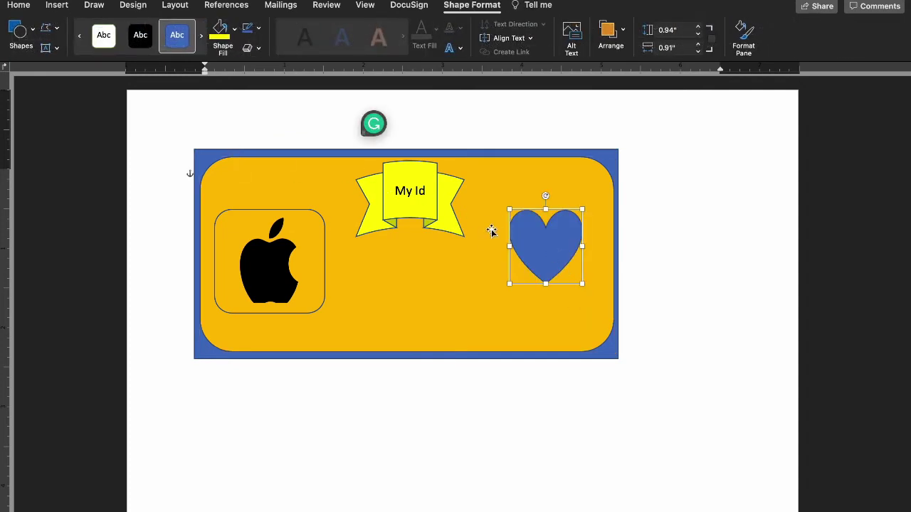
- Distort the heart's outline by editing its points, reshaping it to about 0.58" high and 1" wide
{"action": "left_click", "coordinate": [57, 31]}
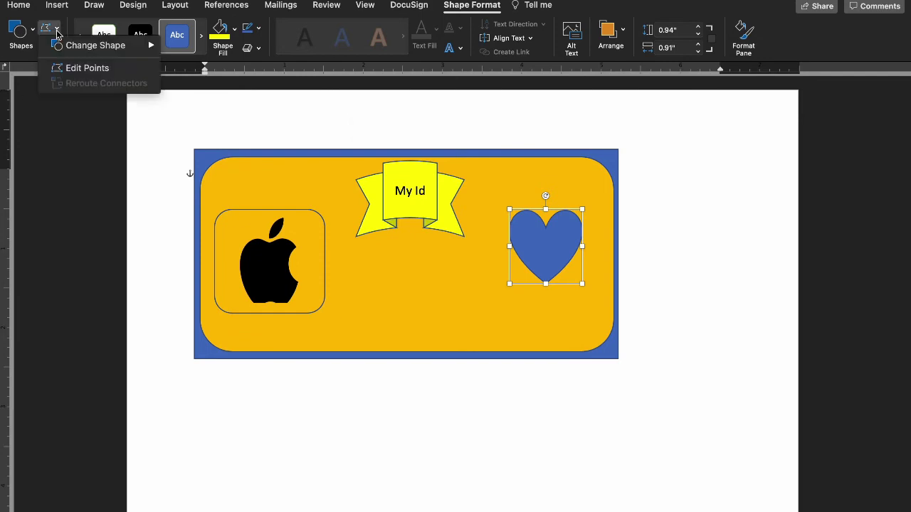
{"action": "left_click", "coordinate": [83, 68]}
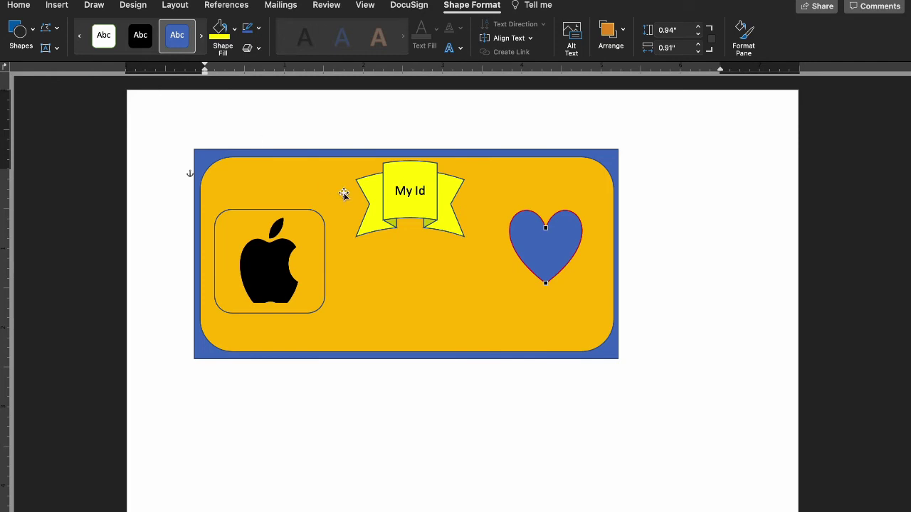
{"action": "left_click", "coordinate": [522, 243]}
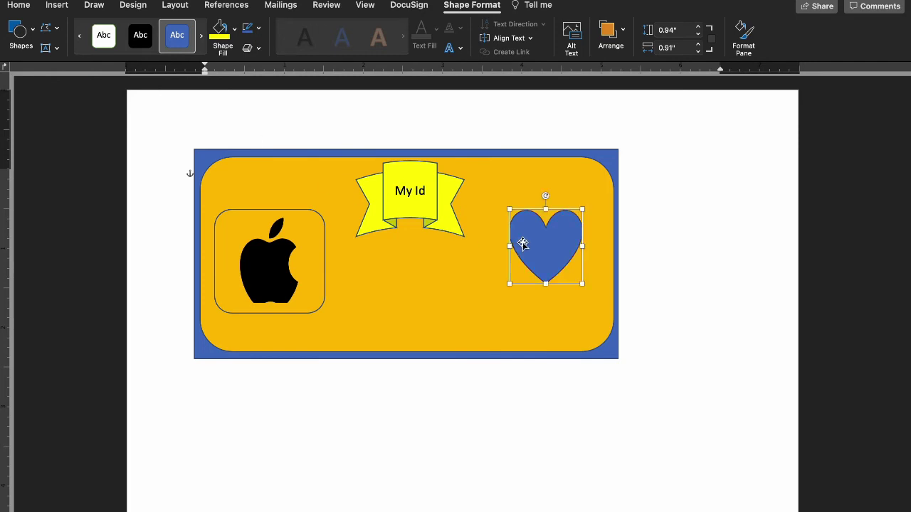
{"action": "left_click", "coordinate": [48, 29]}
{"action": "left_click", "coordinate": [74, 69]}
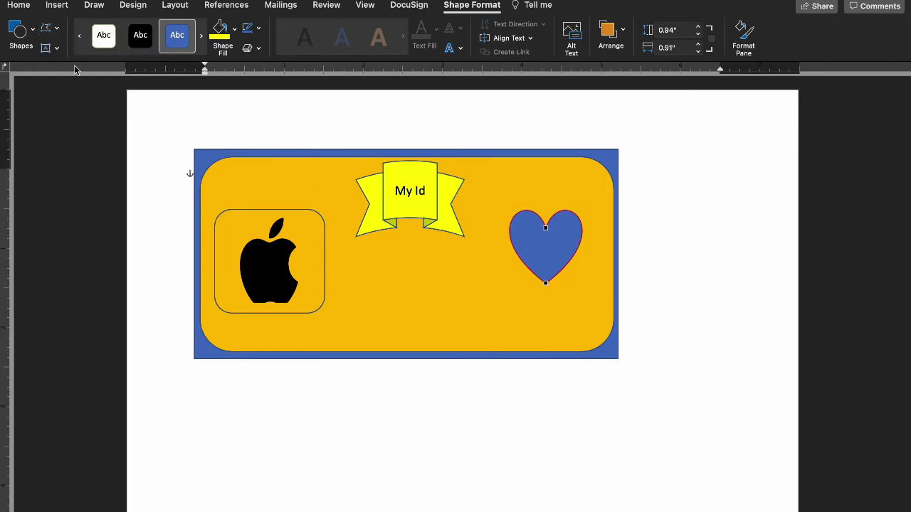
{"action": "left_click", "coordinate": [545, 228]}
{"action": "mouse_move", "coordinate": [544, 228]}
{"action": "left_mouse_down"}
{"action": "mouse_move", "coordinate": [544, 211]}
{"action": "mouse_move", "coordinate": [570, 189]}
{"action": "mouse_move", "coordinate": [577, 213]}
{"action": "mouse_move", "coordinate": [513, 203]}
{"action": "mouse_move", "coordinate": [482, 265]}
{"action": "mouse_move", "coordinate": [484, 311]}
{"action": "mouse_move", "coordinate": [508, 298]}
{"action": "mouse_move", "coordinate": [562, 225]}
{"action": "left_mouse_up"}
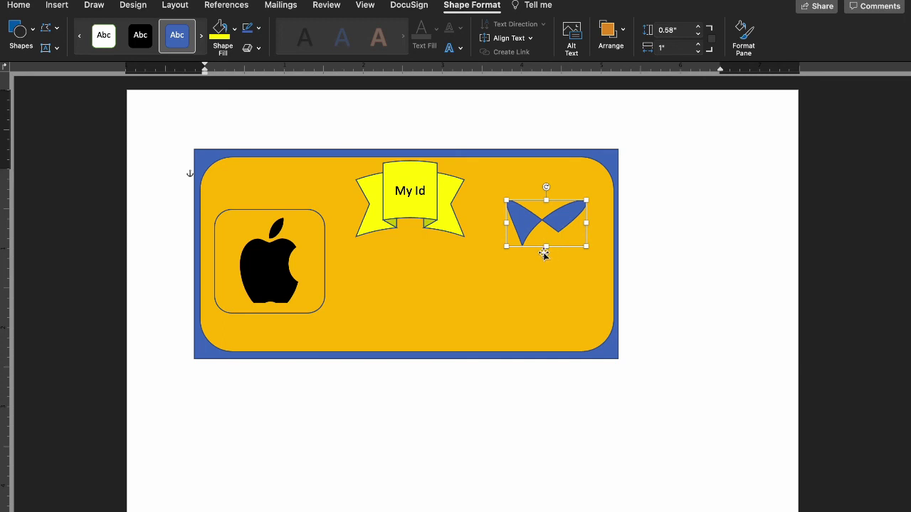
- Delete the distorted heart shape from the card
{"action": "left_click", "coordinate": [535, 283]}
{"action": "left_click", "coordinate": [538, 227]}
{"action": "key", "text": "BackSpace"}
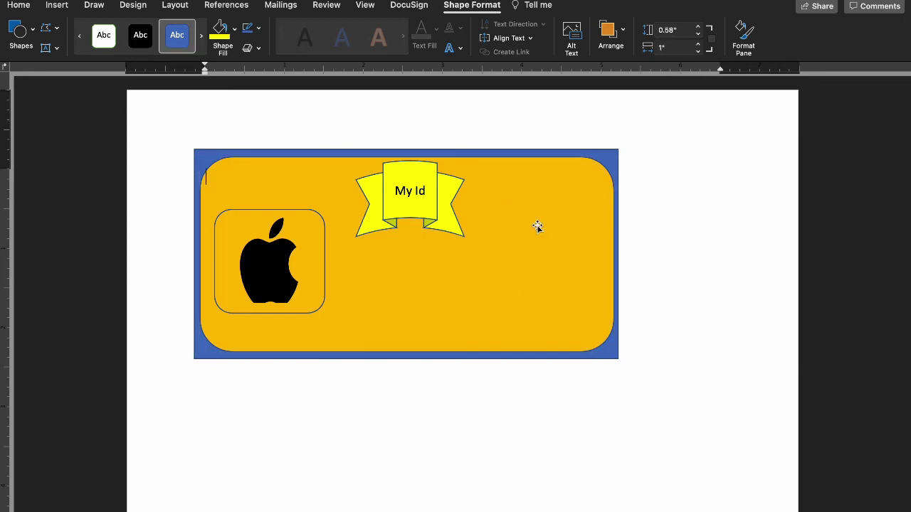
- Draw a rounded rectangle about 0.88" high and 0.68" wide on the right side of the orange card
{"action": "left_click", "coordinate": [57, 5]}
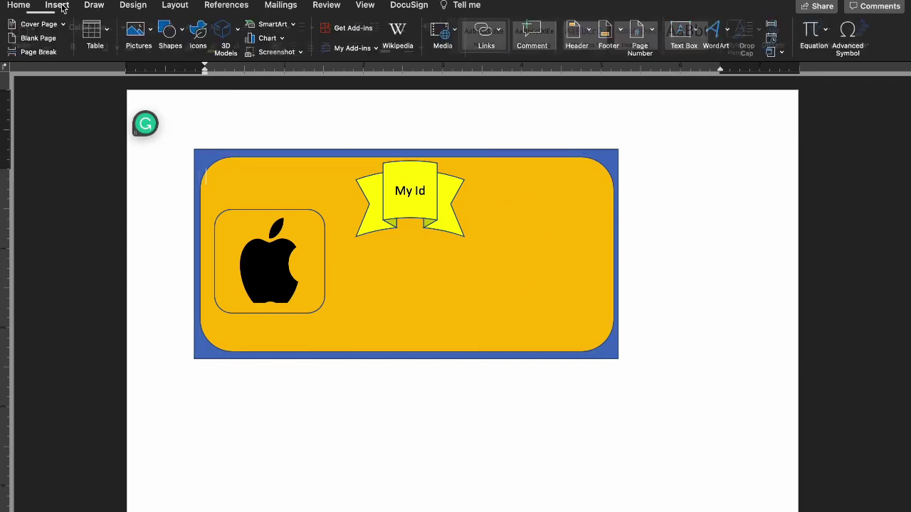
{"action": "left_click", "coordinate": [169, 30]}
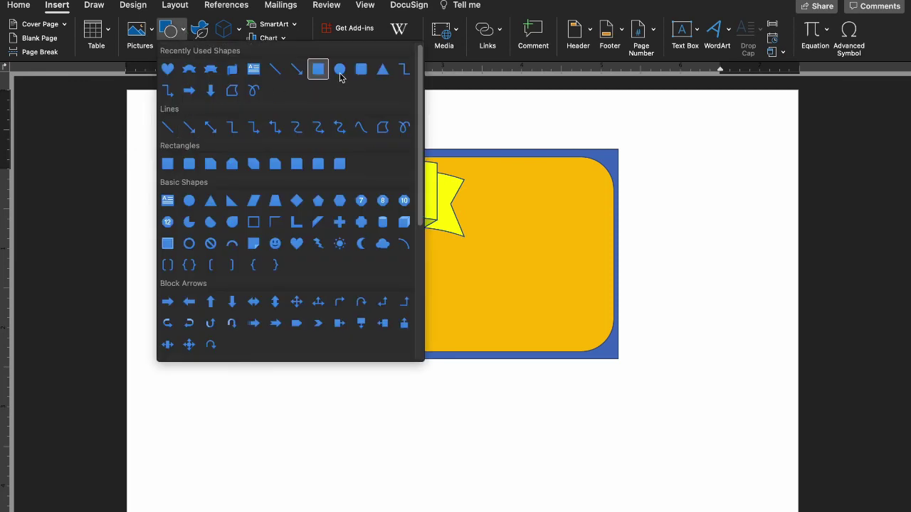
{"action": "left_click", "coordinate": [362, 69]}
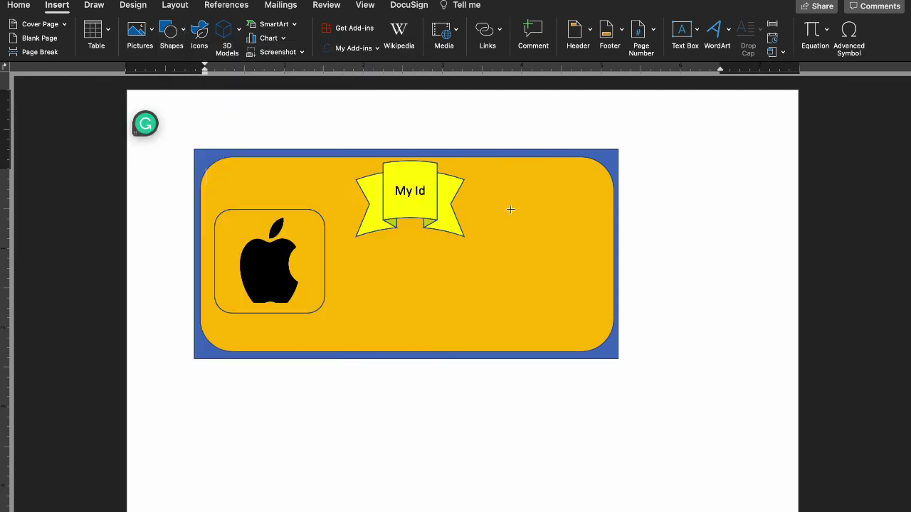
{"action": "left_click_drag", "start_coordinate": [510, 210], "coordinate": [566, 279]}
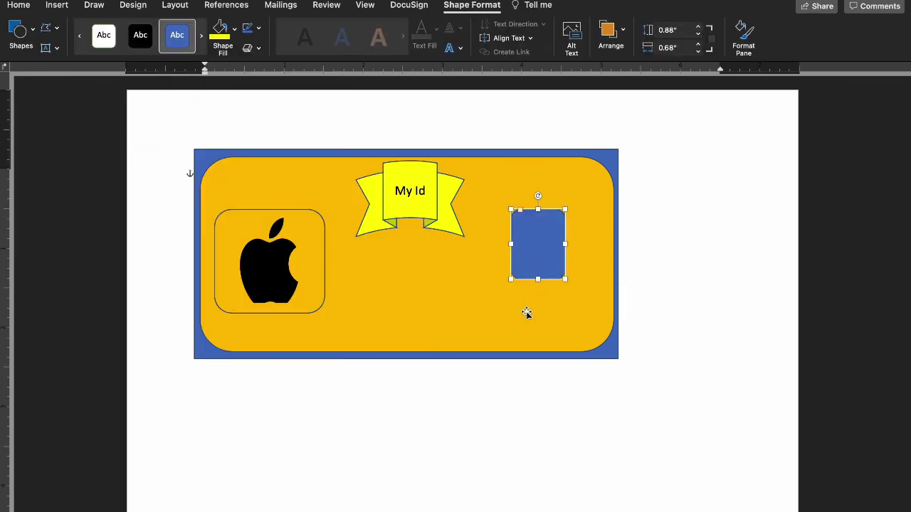
- Distort the rounded rectangle's outline by editing its points, reshaping it to about 1.41" high and 1.05" wide, and delete the shape
{"action": "left_click", "coordinate": [55, 28]}
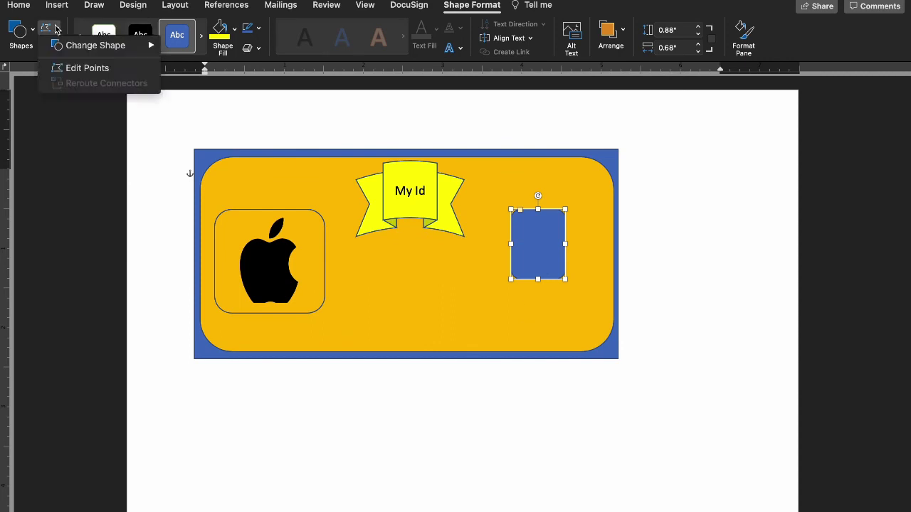
{"action": "left_click", "coordinate": [77, 67]}
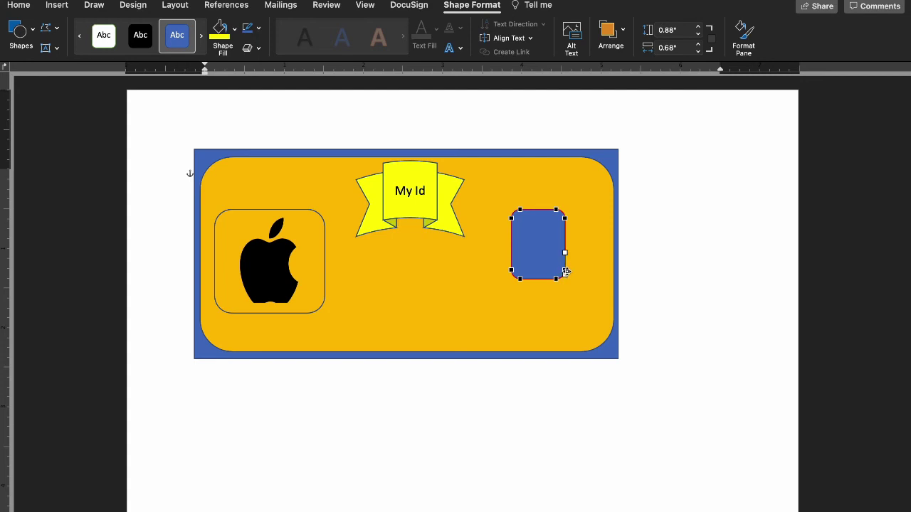
{"action": "mouse_move", "coordinate": [567, 267]}
{"action": "left_mouse_down"}
{"action": "mouse_move", "coordinate": [576, 252]}
{"action": "mouse_move", "coordinate": [593, 252]}
{"action": "mouse_move", "coordinate": [574, 240]}
{"action": "mouse_move", "coordinate": [573, 251]}
{"action": "left_mouse_up"}
{"action": "left_click_drag", "start_coordinate": [565, 219], "coordinate": [594, 210]}
{"action": "left_click_drag", "start_coordinate": [528, 284], "coordinate": [570, 321]}
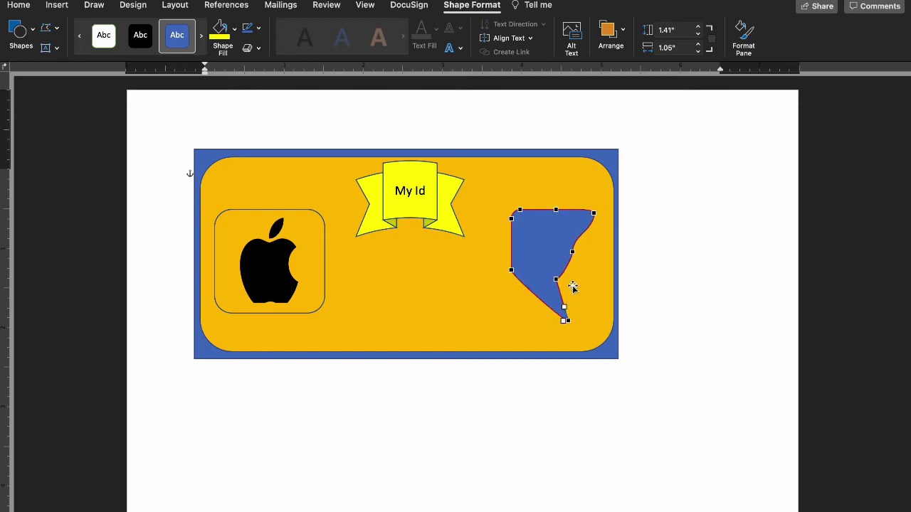
{"action": "key", "text": "Delete"}
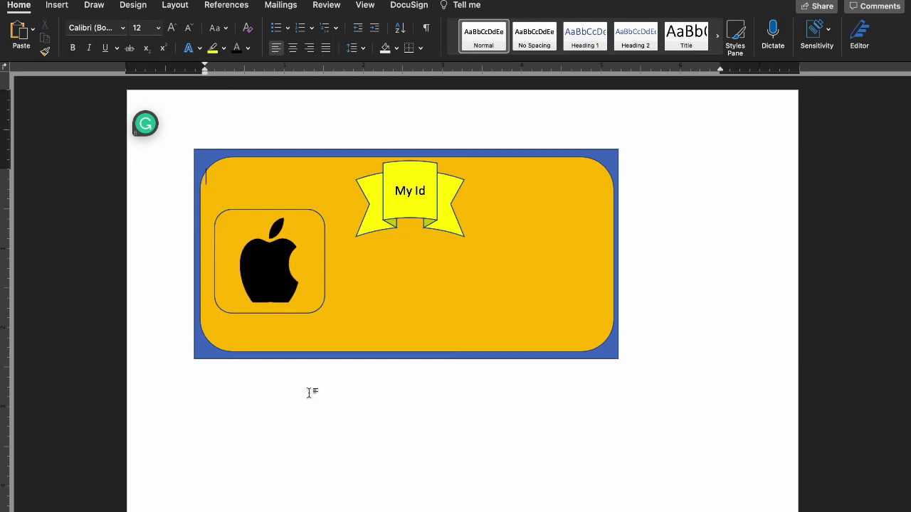
- Select the yellow "My Id" banner shape on the card
{"action": "left_click", "coordinate": [397, 212]}
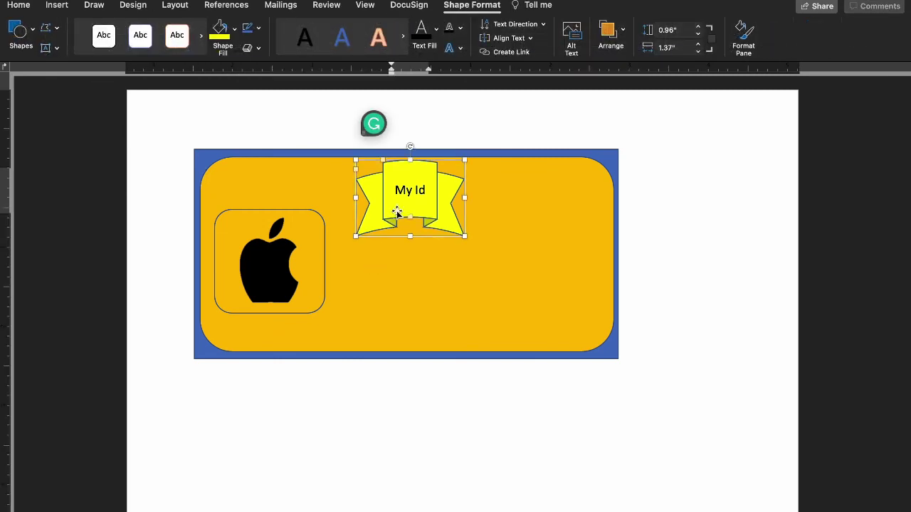